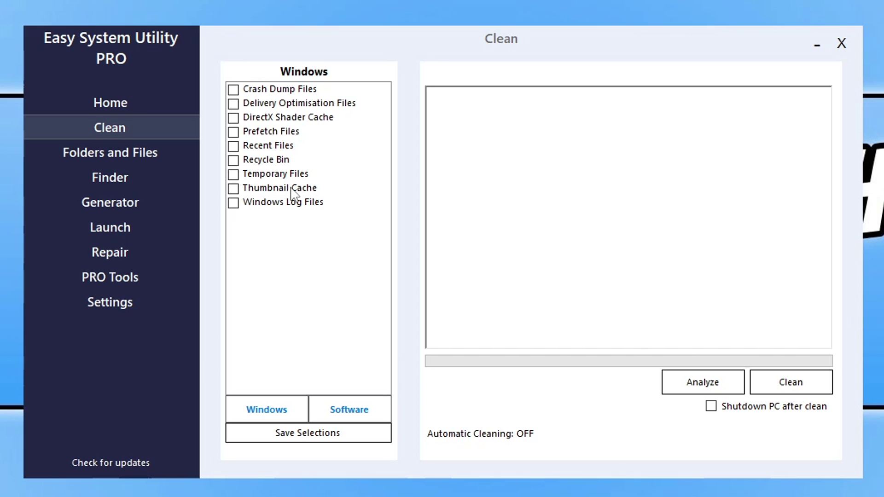
Step: Analyze and clean the DirectX Shader Cache, Prefetch Files and Temporary Files categories
click(234, 118)
click(234, 132)
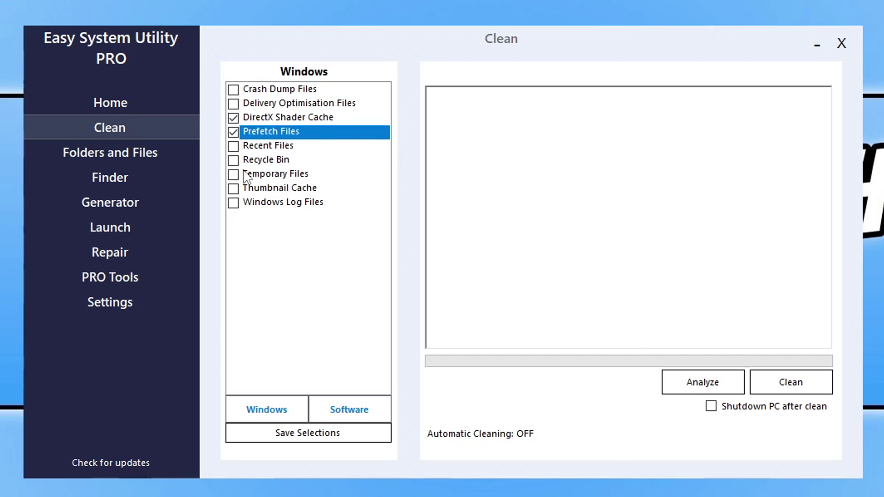
click(234, 175)
click(687, 381)
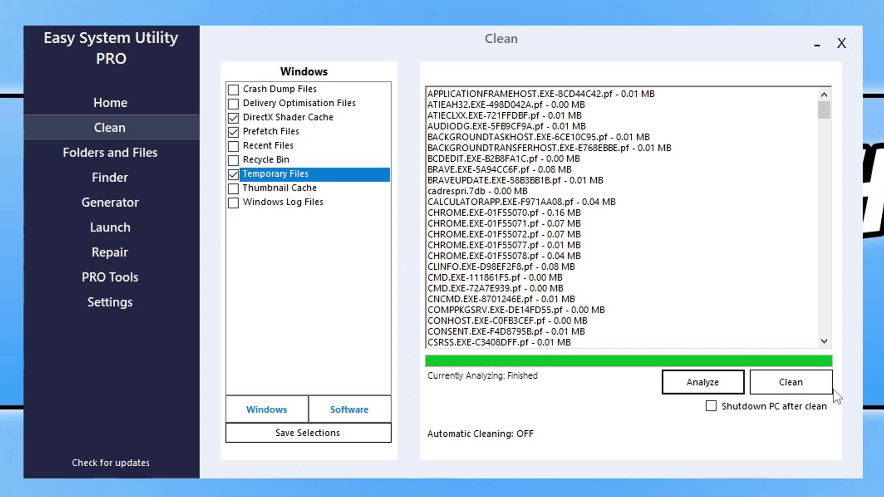
click(809, 383)
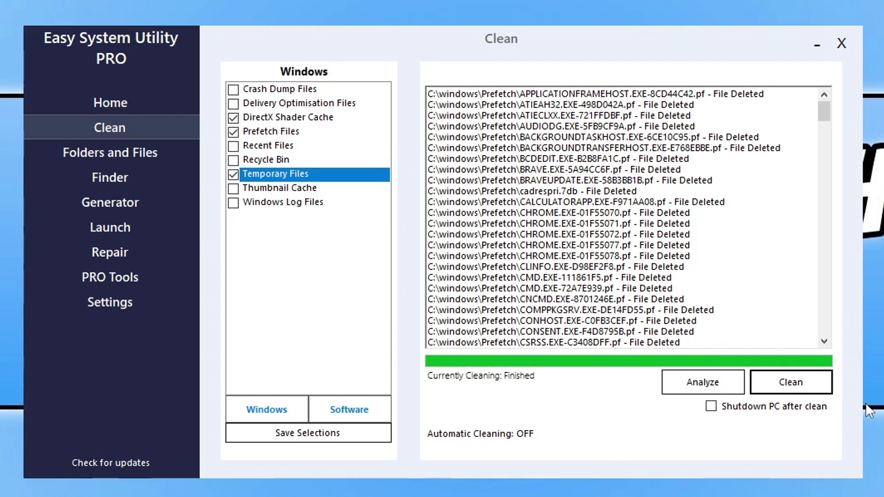
Step: Analyze and clean the Google Chrome Cache under the Software categories
click(352, 414)
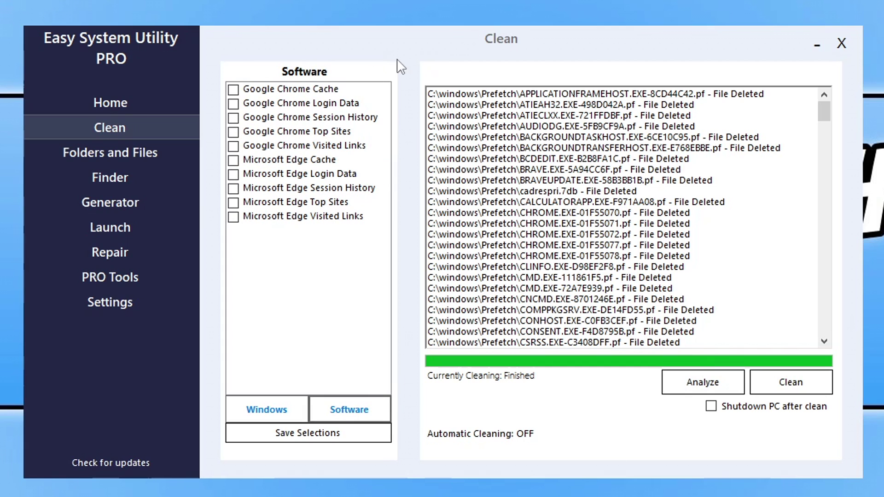
click(237, 90)
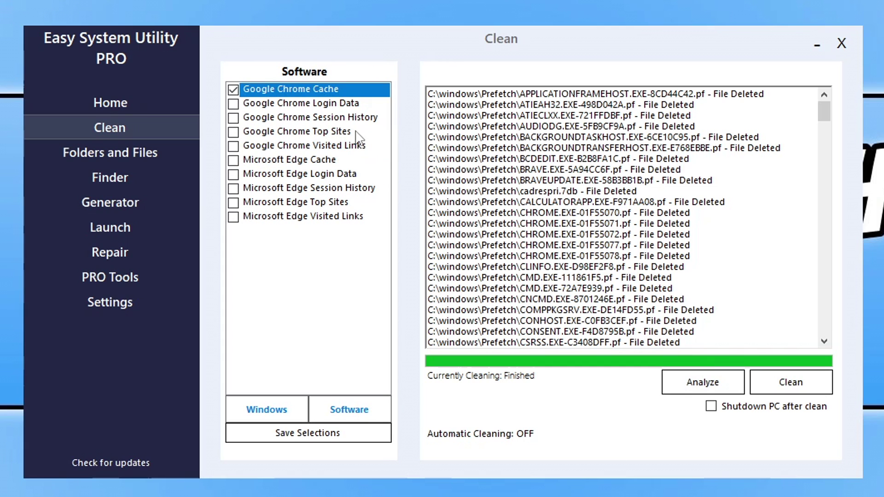
click(691, 381)
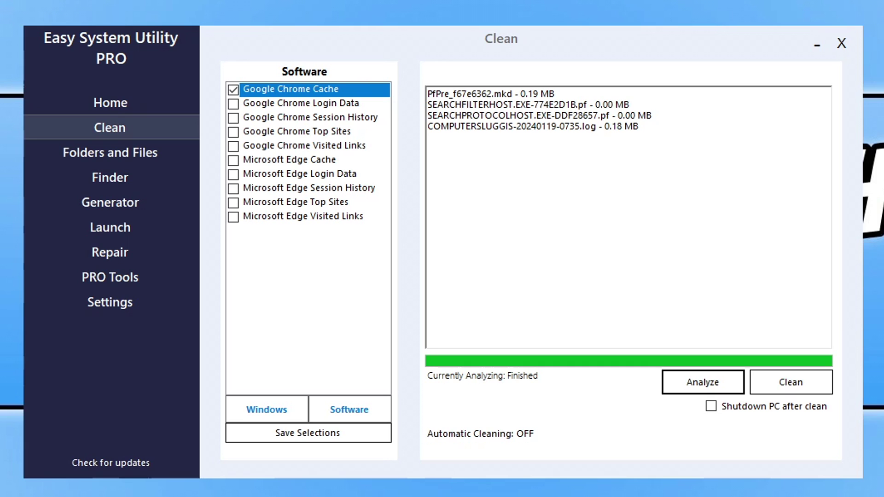
click(754, 382)
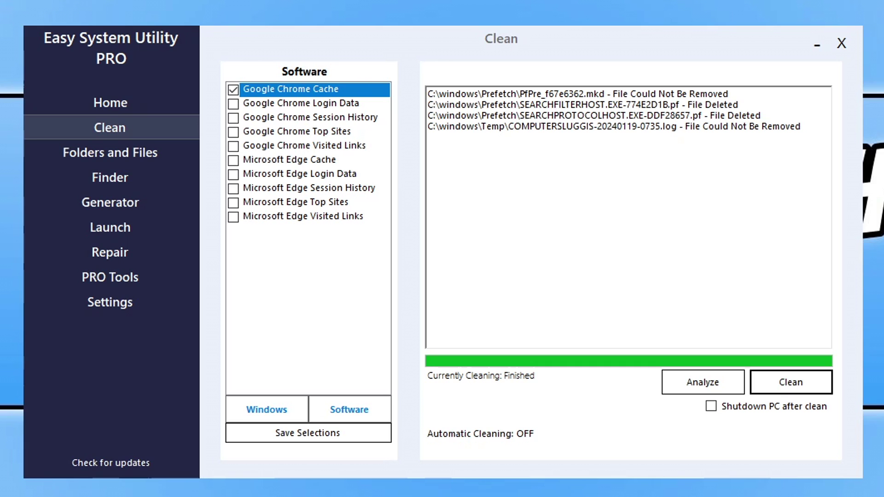
Step: Select part of the first cleaning log entry, then return to the Windows categories
drag(743, 95, 482, 94)
click(618, 126)
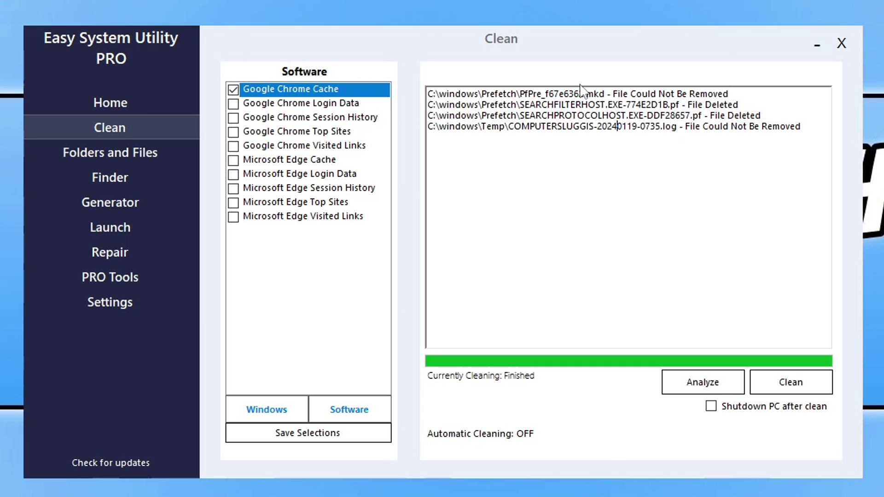
click(291, 411)
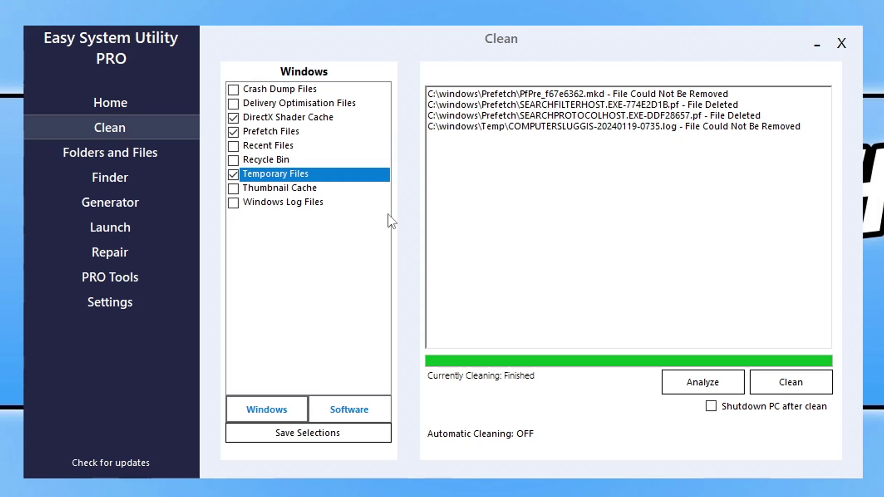
Step: Go to Folders and Files and show the Unlock Files page
click(150, 153)
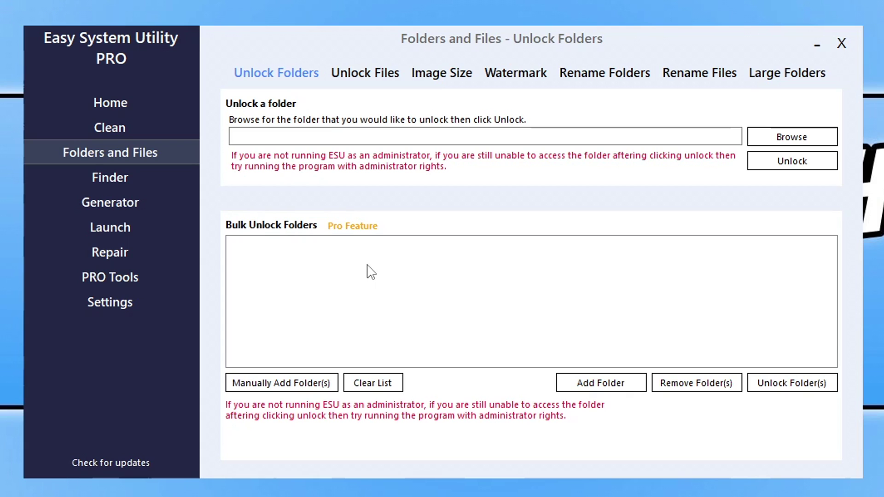
click(349, 79)
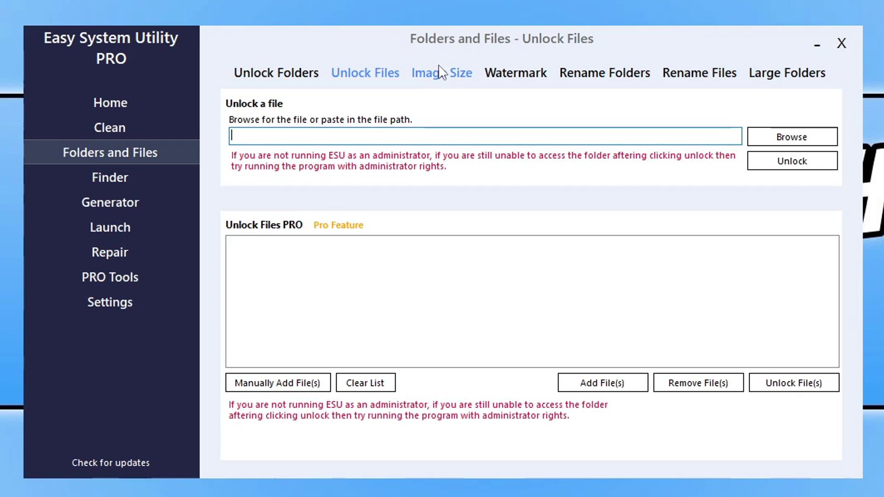
Step: In the Image Size reducer, lower Image Quality from 70 to 48
click(446, 84)
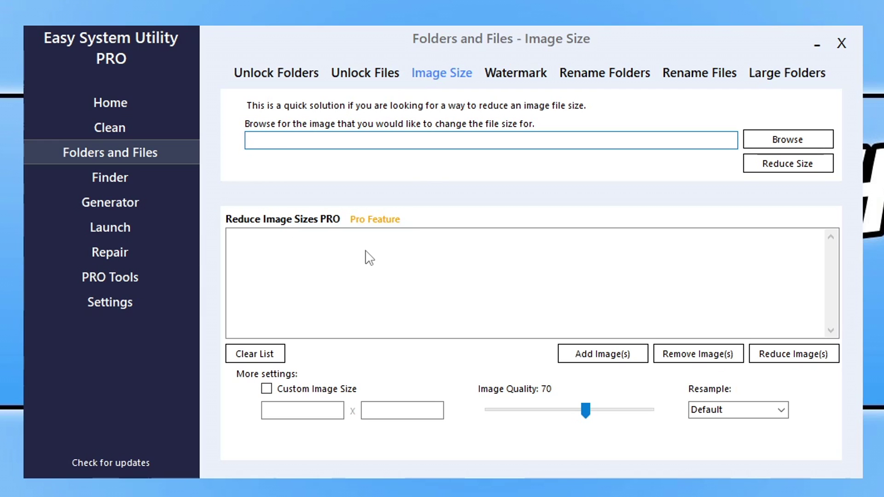
click(322, 414)
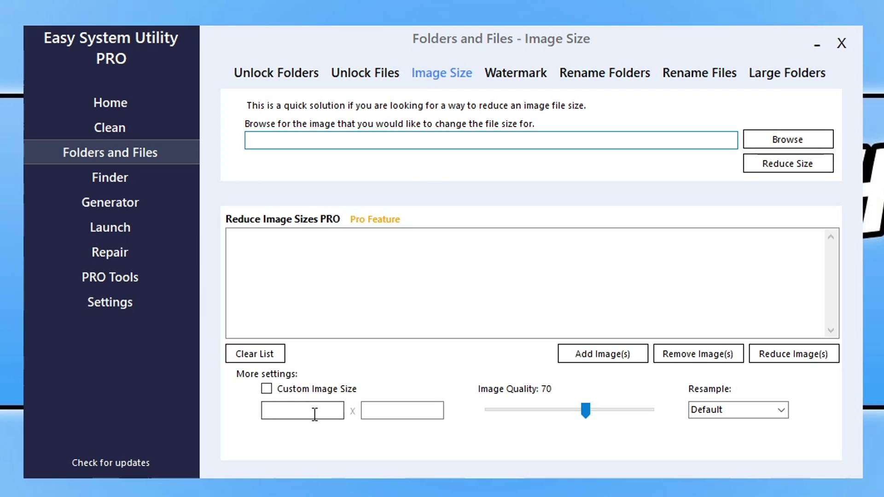
drag(585, 411, 536, 477)
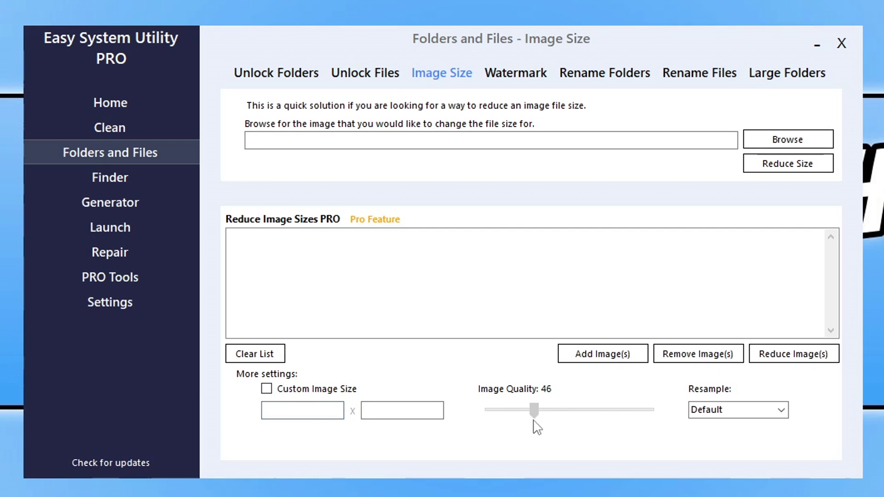
Step: Check the Resample options, leave Default selected, and move to the Watermark tool
click(760, 412)
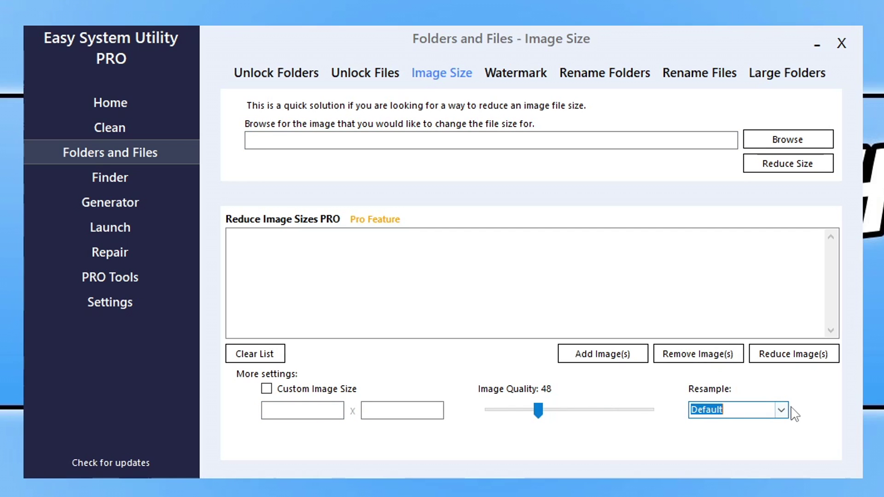
click(782, 409)
click(794, 387)
click(530, 74)
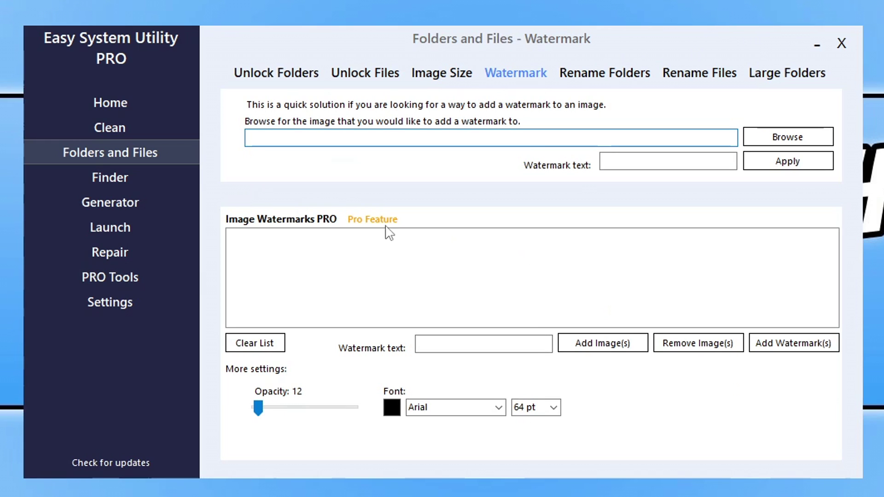
Step: Raise the watermark Opacity to 65, then switch to the Rename Folders tool
drag(258, 408, 316, 409)
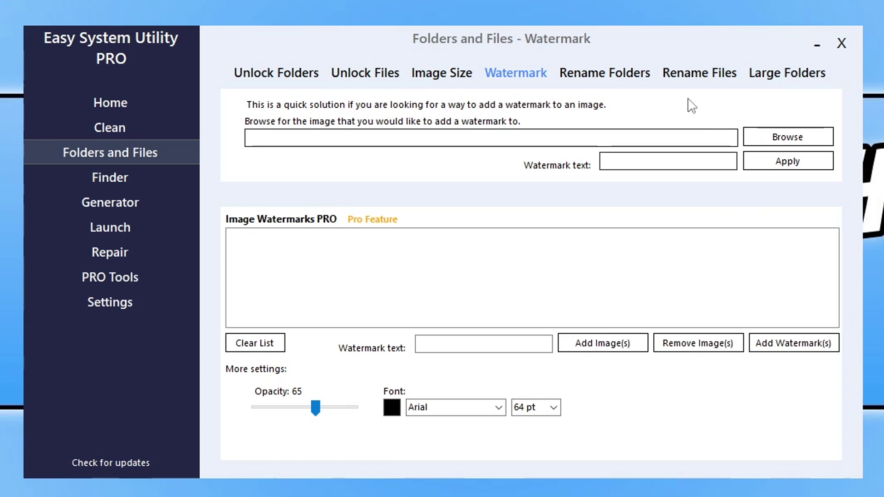
click(645, 74)
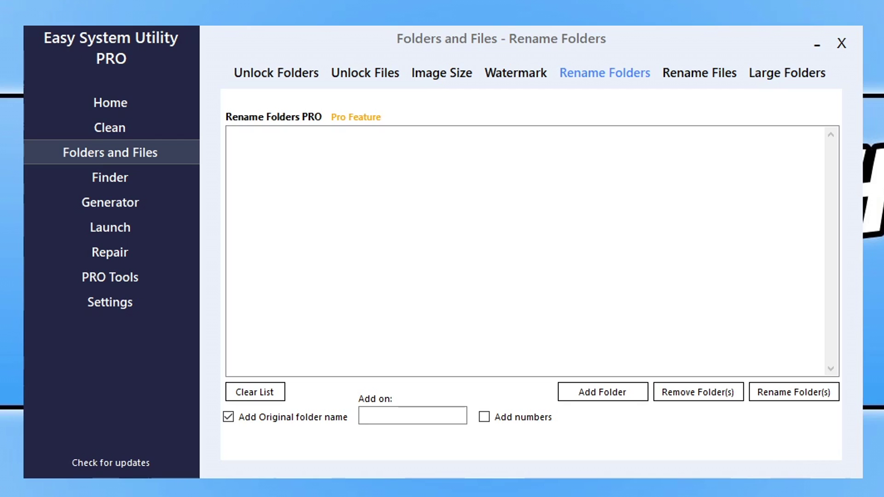
Step: View the Rename Files page, then switch to the Large Folders tool
click(717, 72)
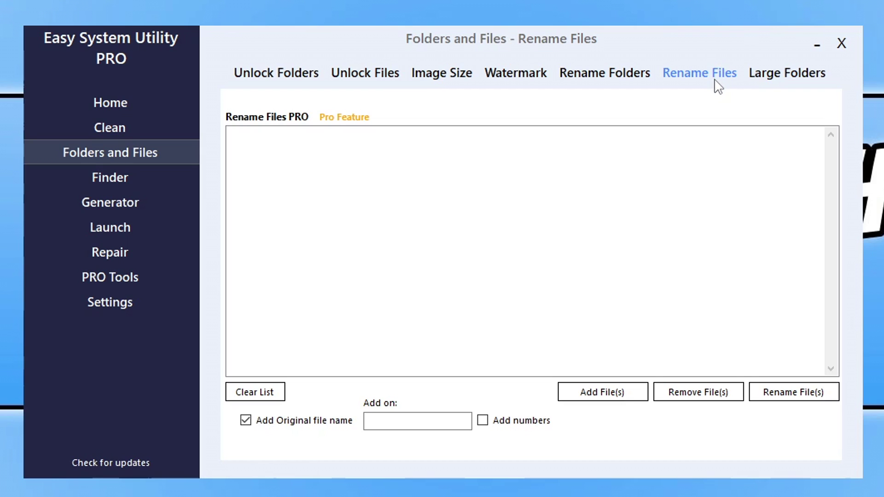
click(771, 79)
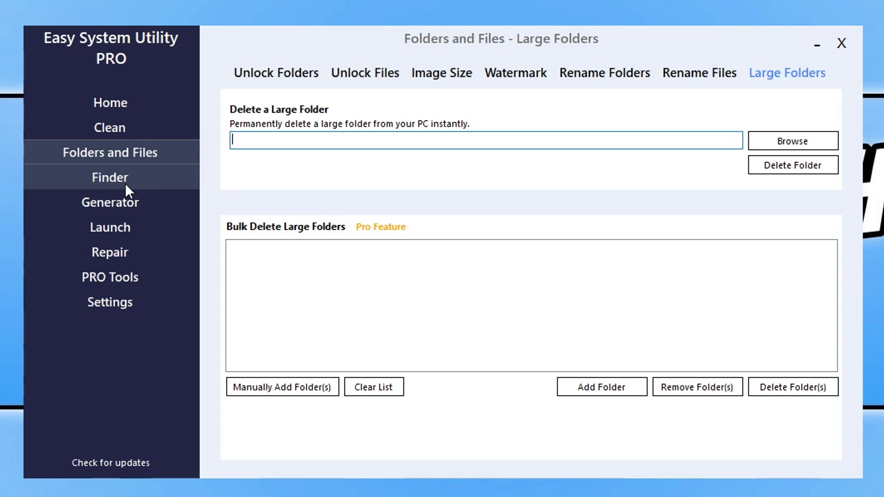
Step: Bulk-create ten 16-character passwords with uppercase and numbers, then go to Launch
click(131, 198)
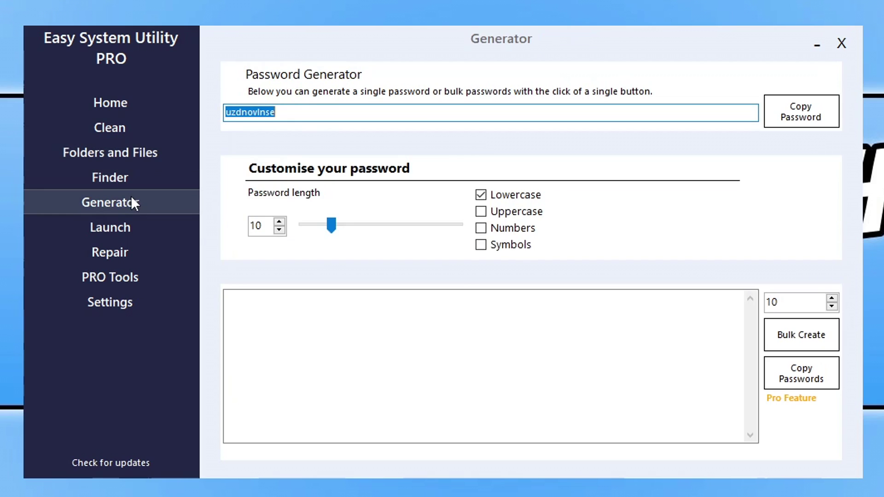
drag(331, 226, 351, 226)
click(515, 213)
click(511, 228)
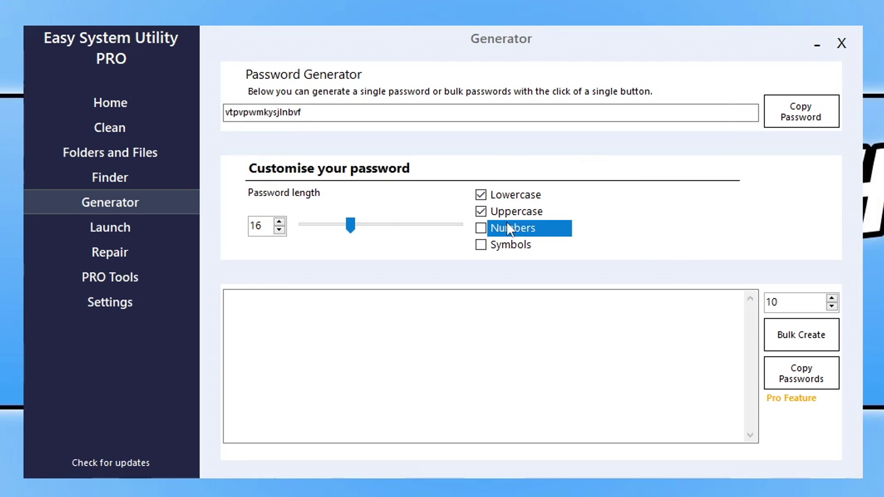
click(786, 332)
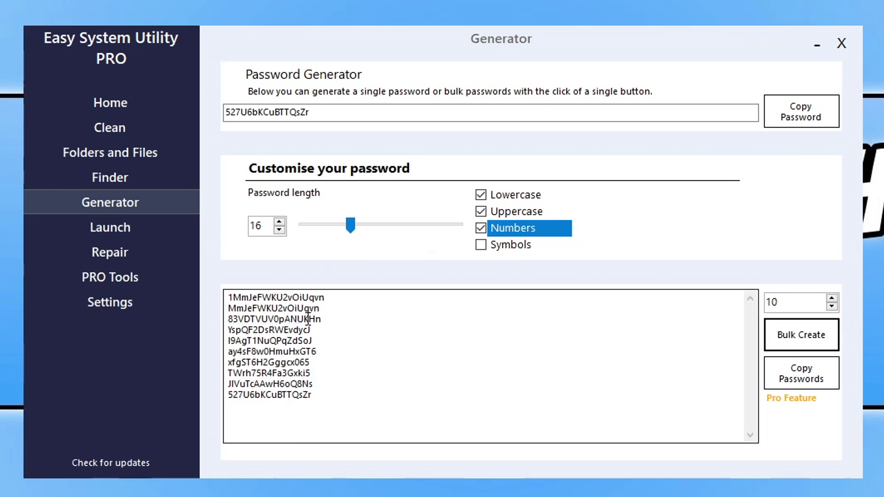
click(590, 371)
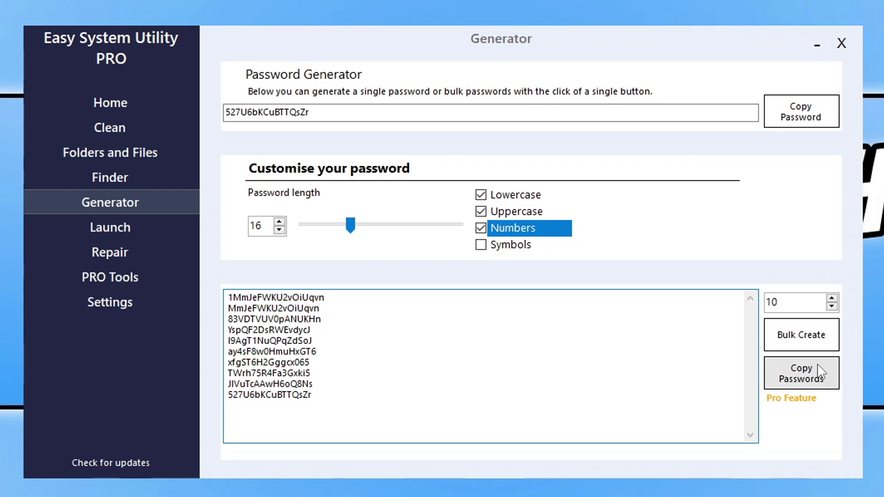
click(125, 233)
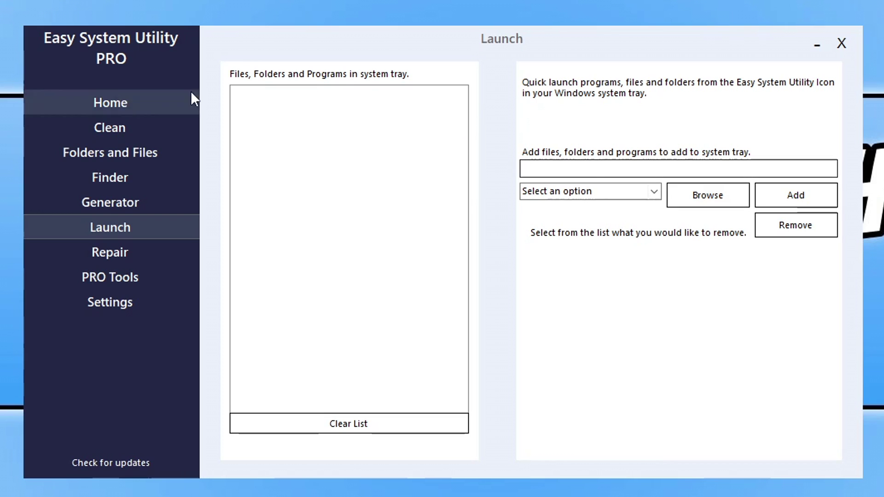
Step: Create a new blank text document on the desktop
right_click(2, 3)
mouse_move(55, 204)
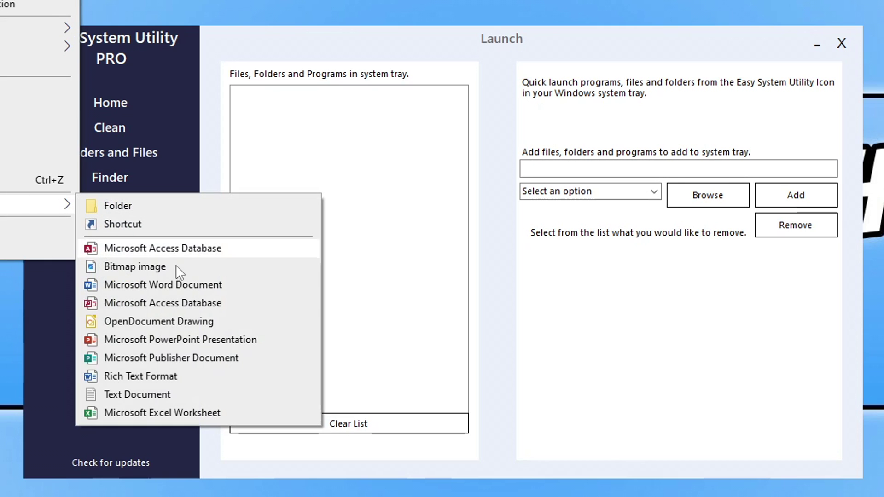
click(158, 394)
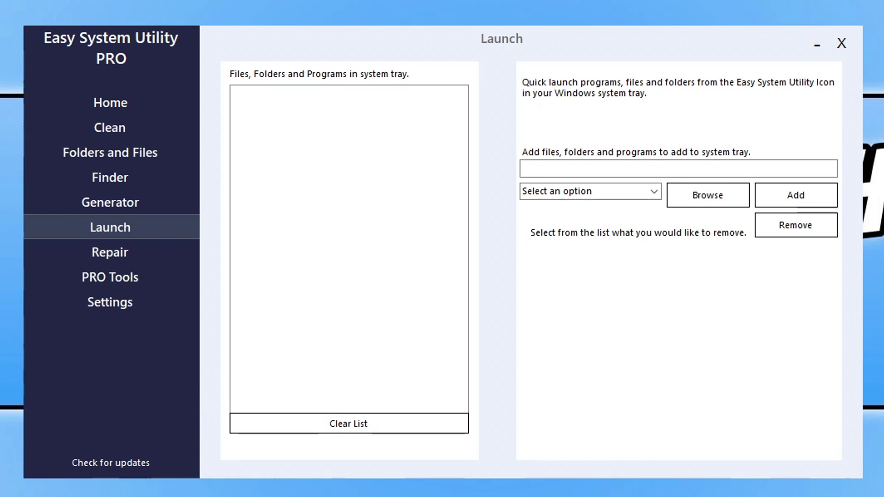
Step: Add Desktop's New Text Document.txt to the tray launcher as a File item
click(654, 194)
click(611, 218)
click(681, 197)
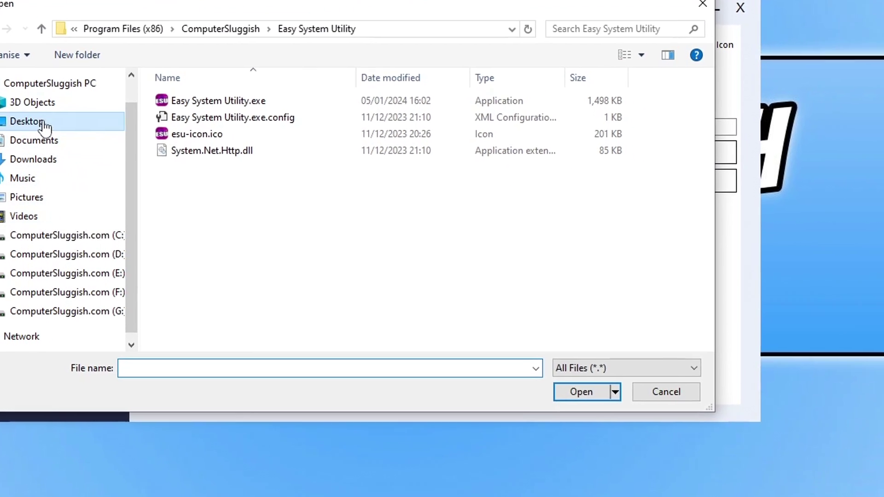
click(92, 158)
double_click(246, 179)
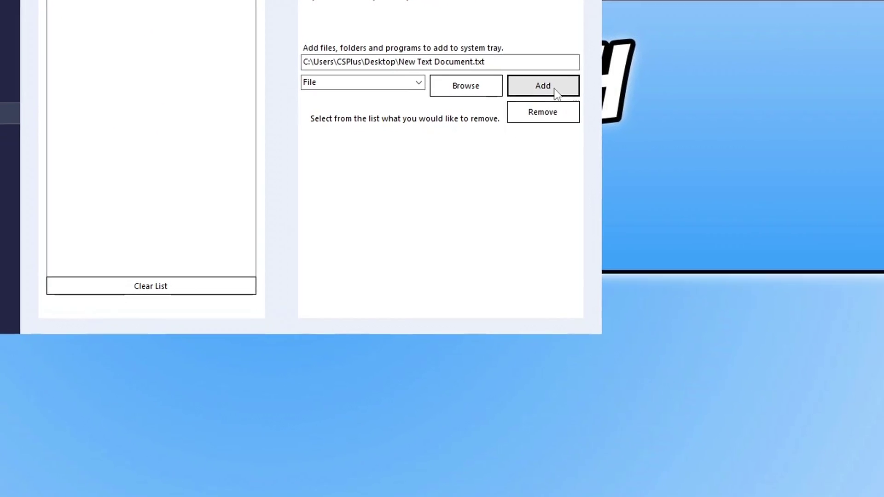
click(617, 118)
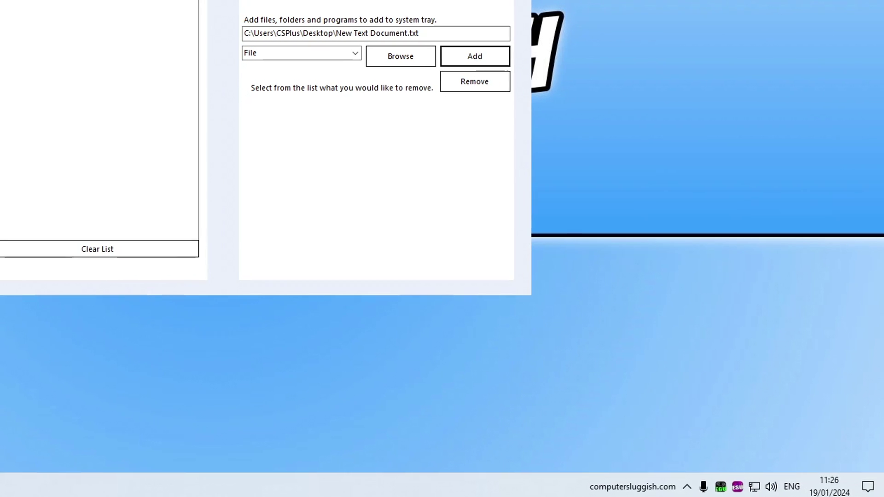
right_click(738, 487)
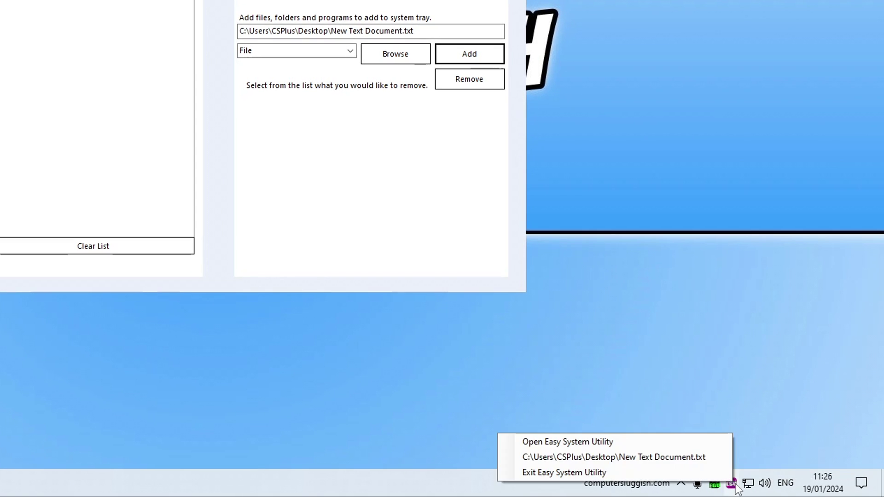
click(686, 458)
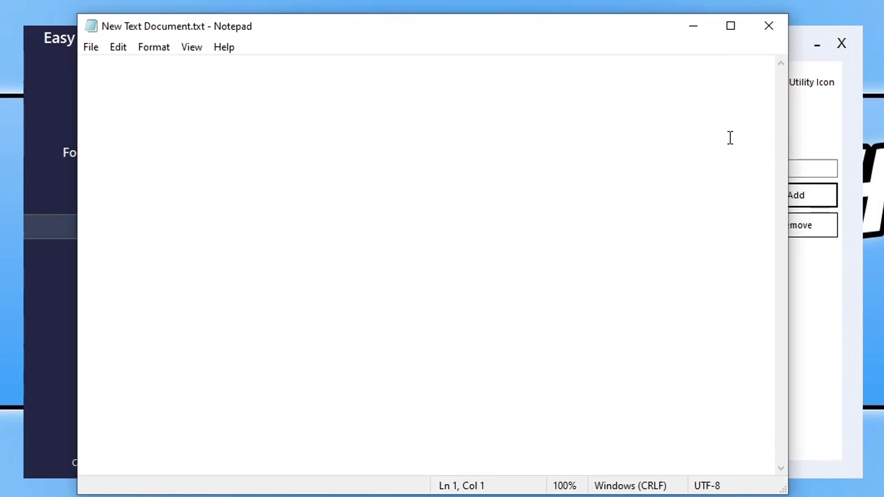
click(765, 28)
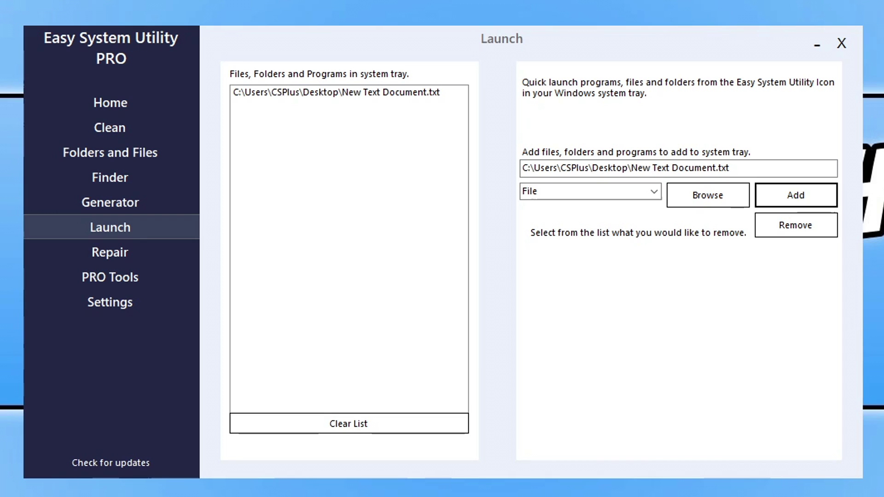
click(129, 251)
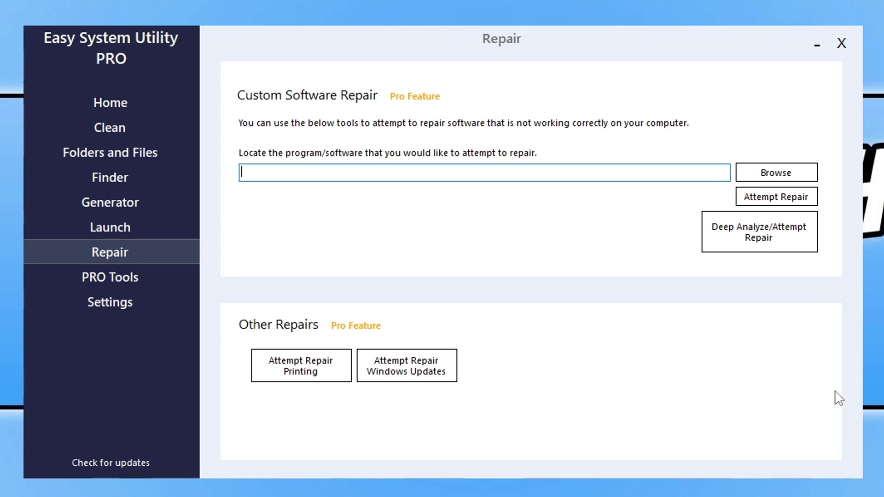
Step: Open PRO Tools to show the DNS Changer for the Ethernet 2 adapter
click(114, 277)
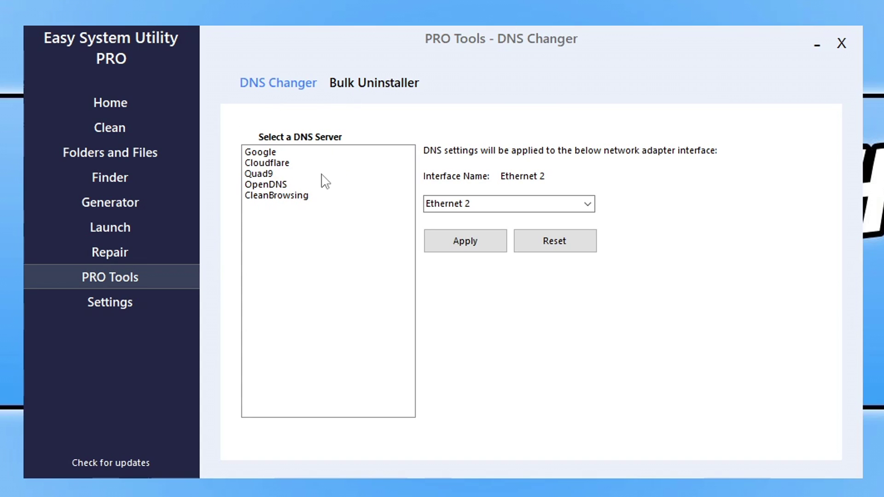
Step: Pick Cloudflare DNS, tick MSI Afterburner, AMD Chipset Software and Battle.net for uninstall, then open Settings
click(343, 164)
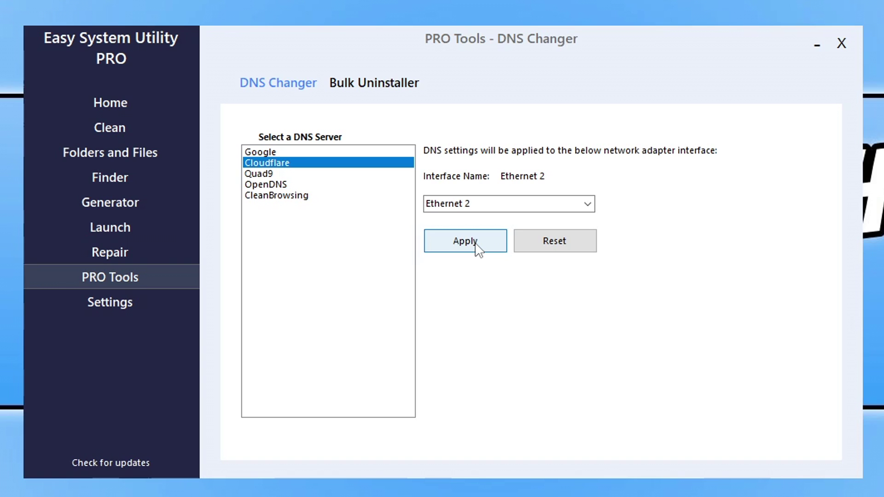
click(411, 87)
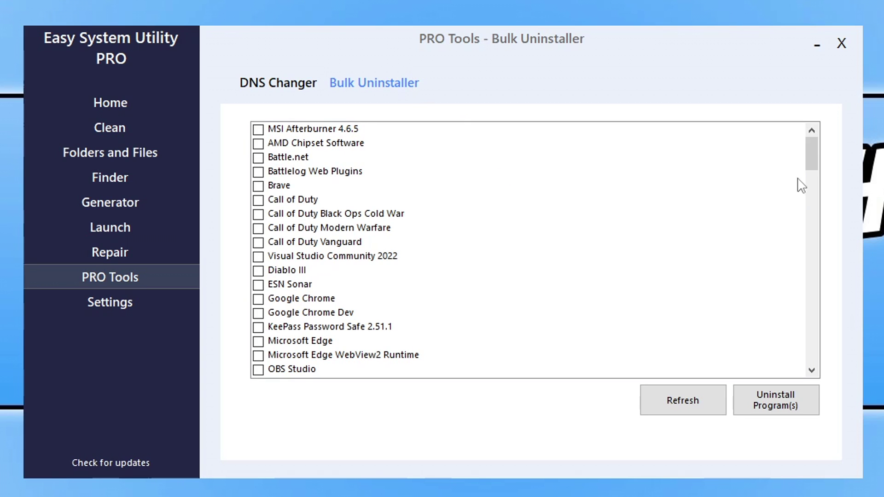
click(258, 129)
click(258, 143)
click(259, 158)
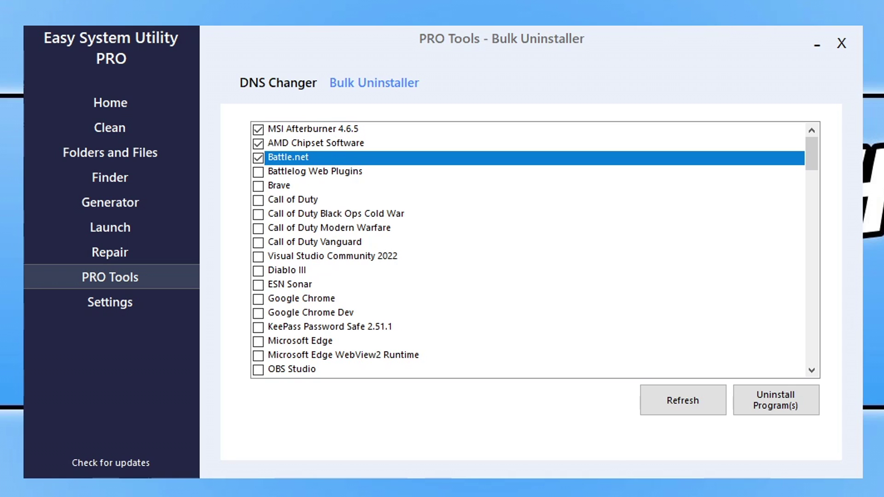
click(130, 307)
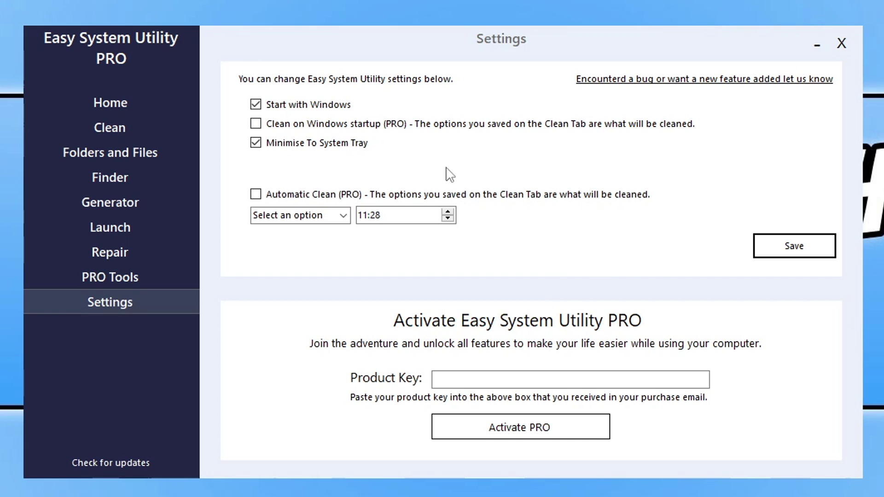
Step: Toggle Automatic Clean on and off, then pick Weekly as the clean frequency, keeping 11:28
click(346, 198)
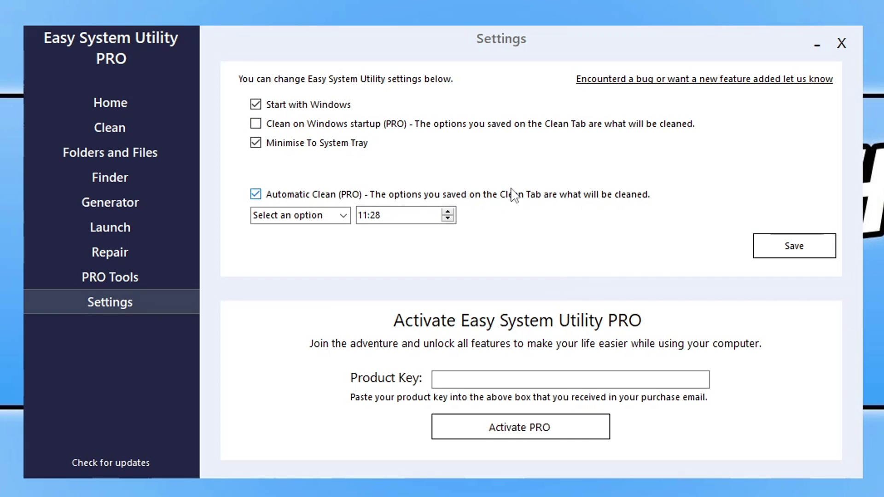
click(340, 195)
click(342, 217)
click(341, 216)
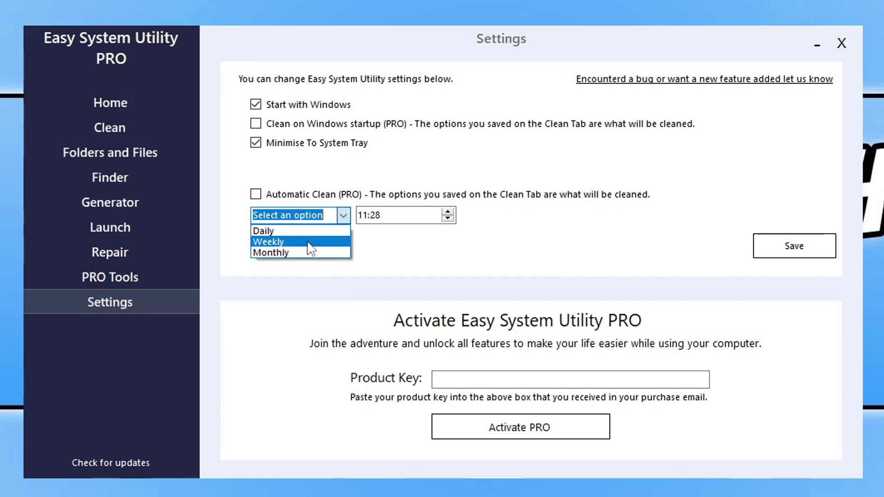
click(304, 241)
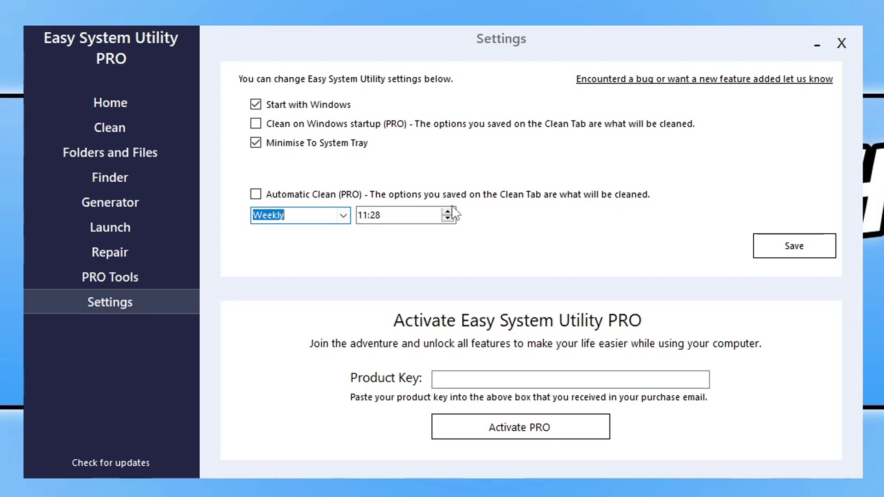